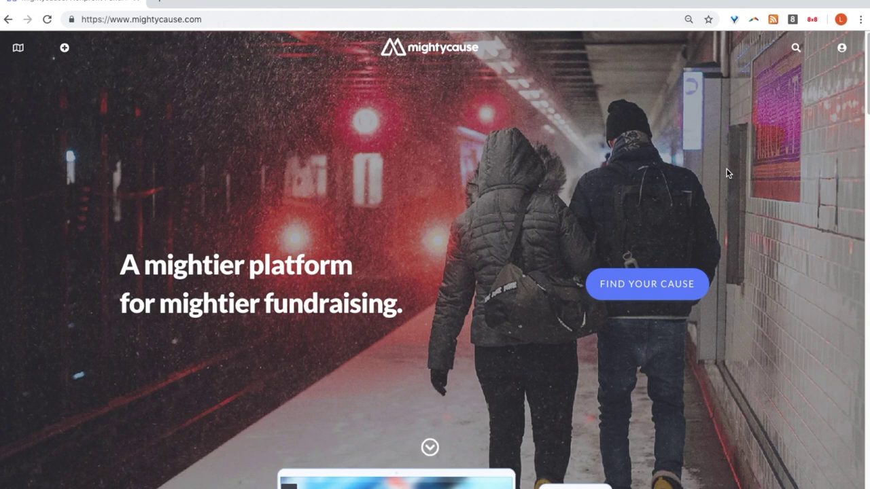
- Dismiss the Log In and Sign Up prompts, then bring up the account menu
scroll(701, 104, down, 1)
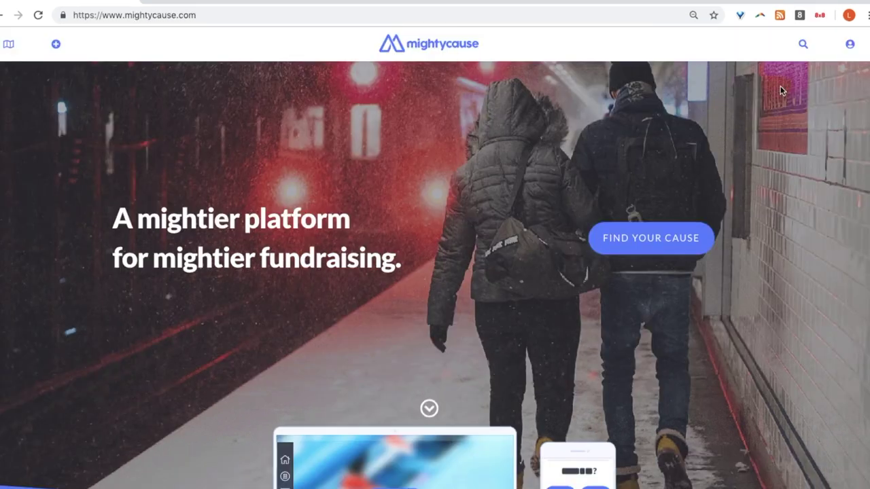
click(850, 46)
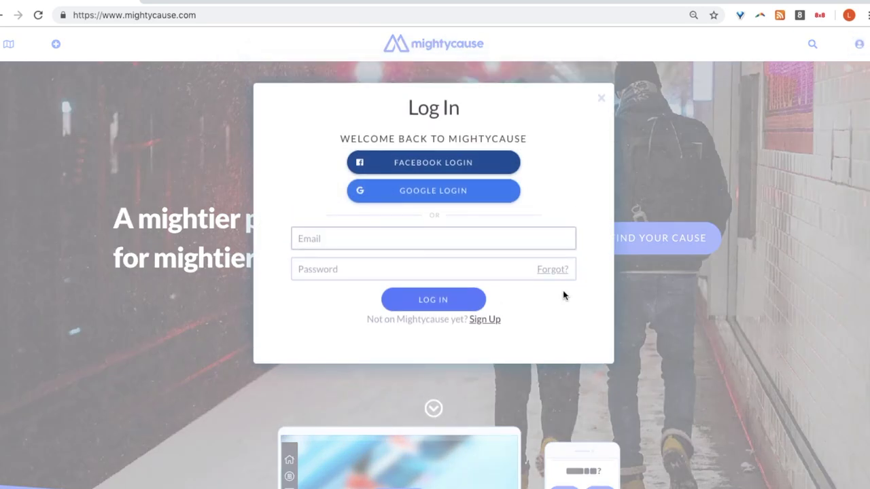
click(491, 320)
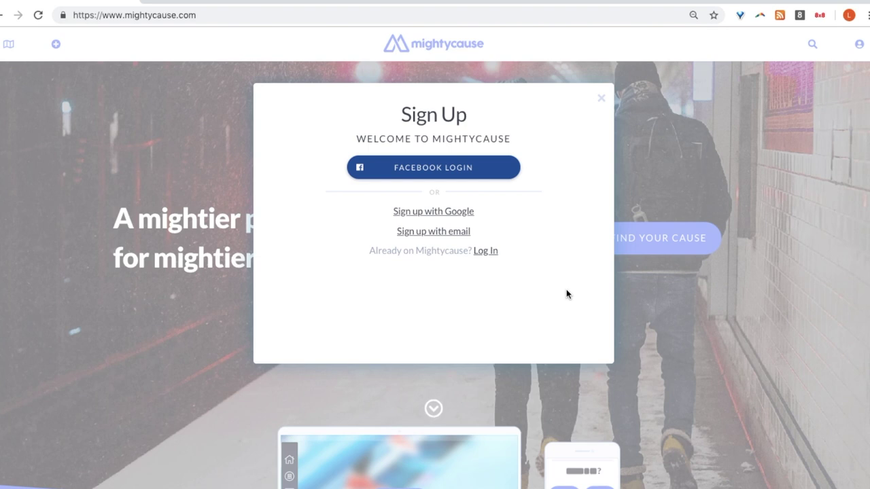
click(845, 103)
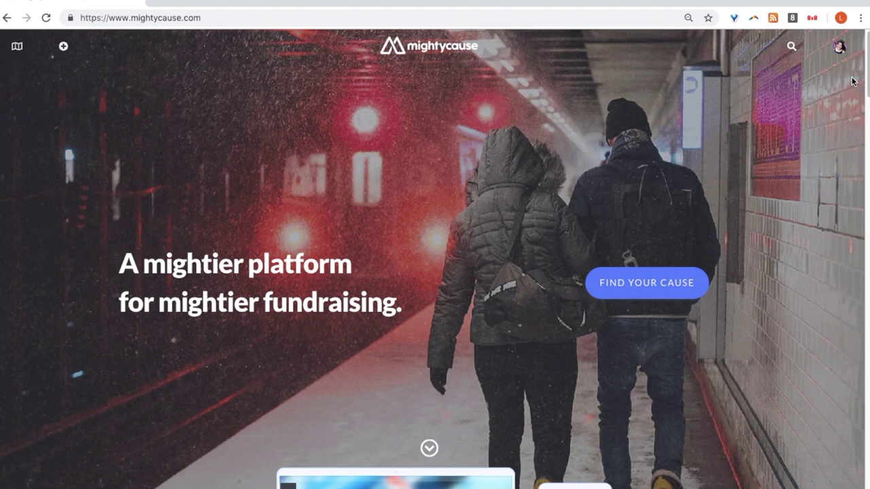
click(840, 47)
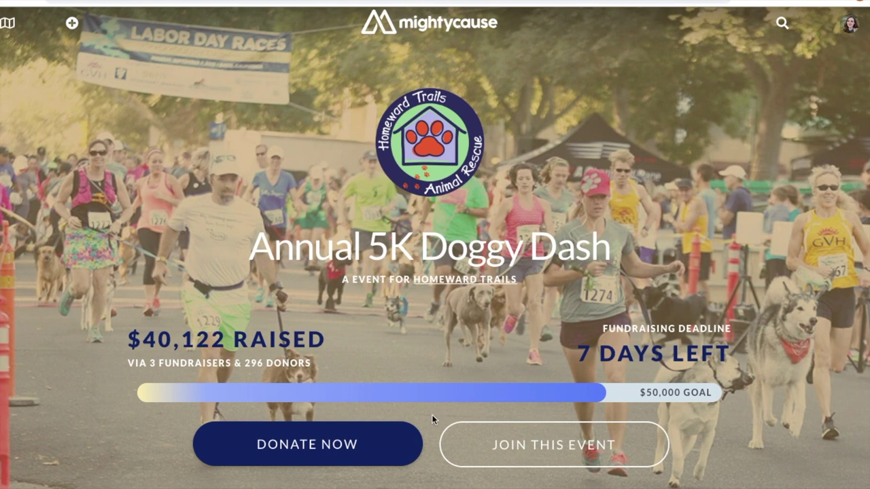
- Join the Annual 5K Doggy Dash by creating a new team and launching Team Manager
click(458, 450)
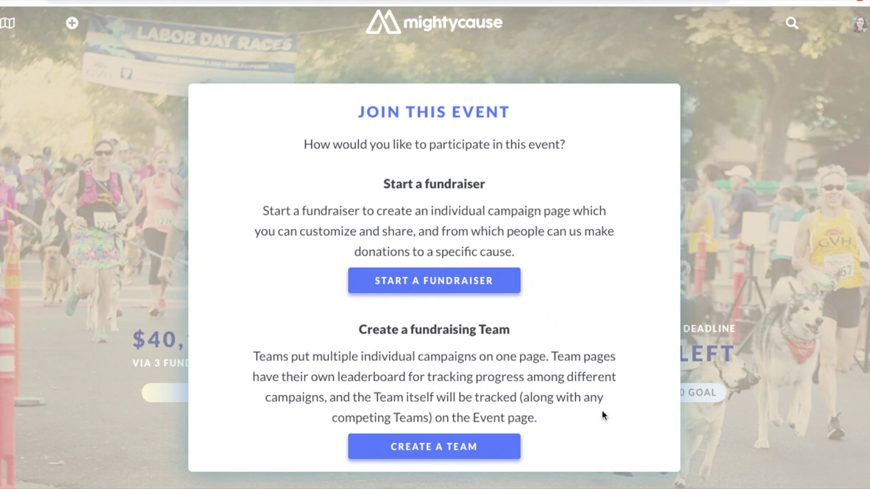
click(499, 446)
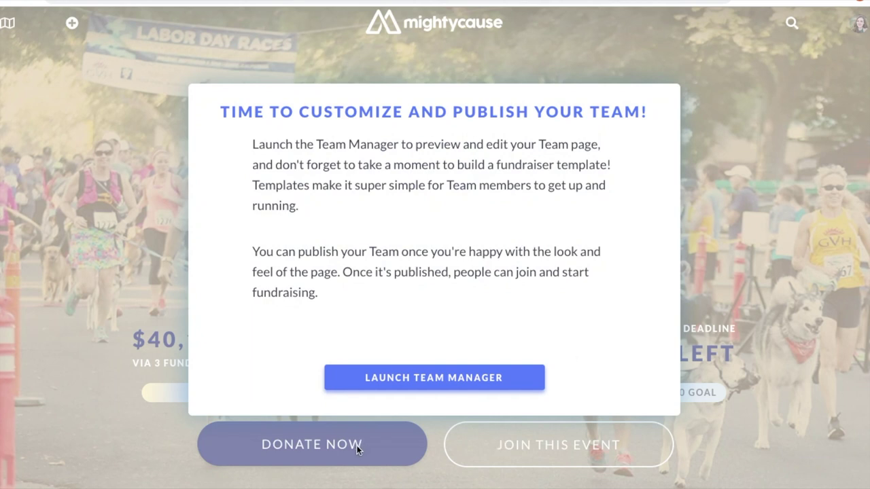
click(343, 387)
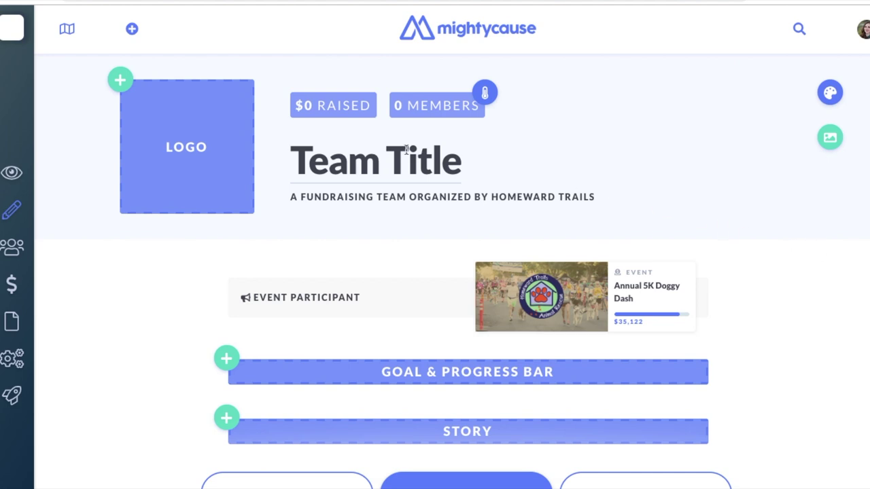
- Replace 'Title' in the team heading with 'Mightycause' so it reads 'Team Mightycause'
mouse_move(36, 176)
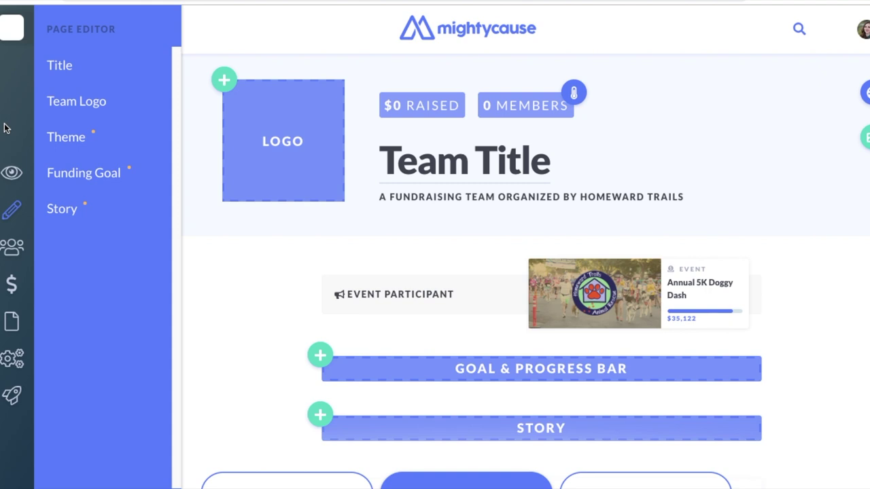
click(67, 68)
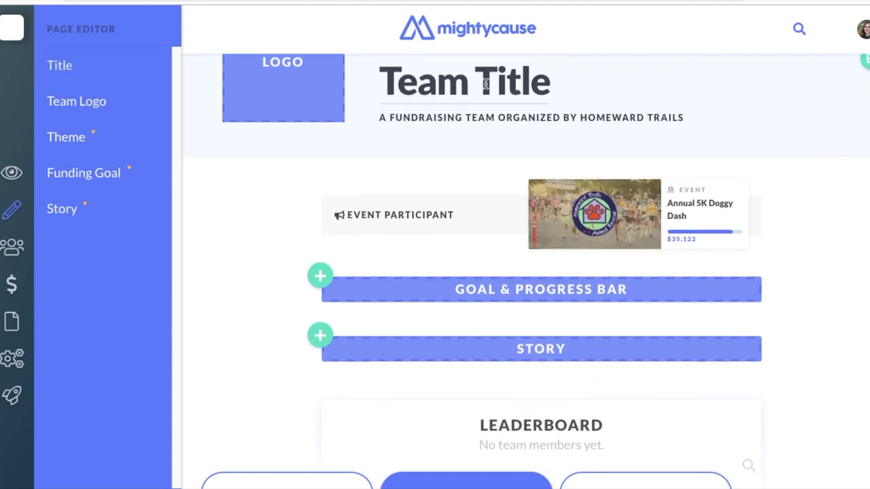
drag(476, 83, 598, 90)
text(Mightycause)
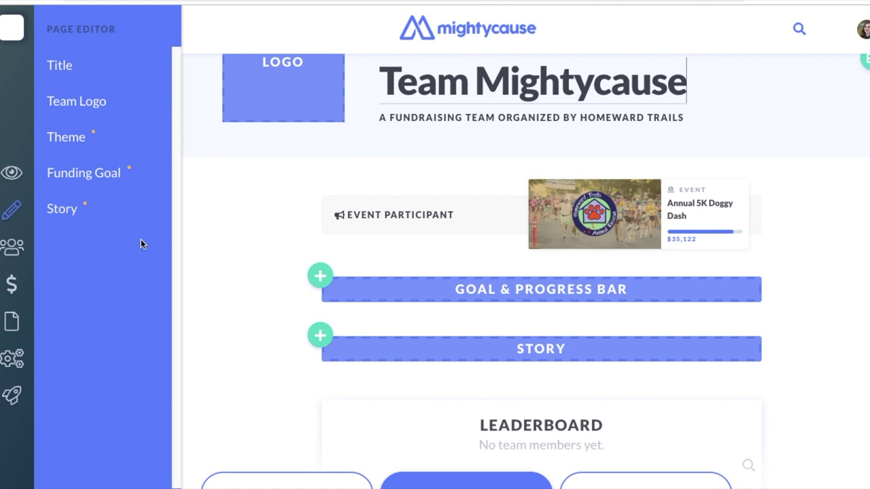
scroll(249, 194, up, 1)
scroll(250, 198, up, 3)
- Add the cropped M logo and the painted brick-wall banner image to the team page
click(221, 85)
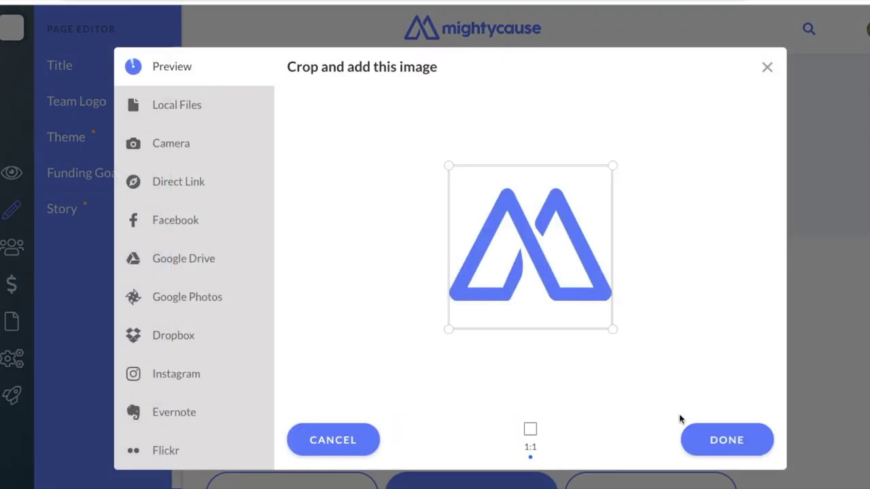
click(696, 443)
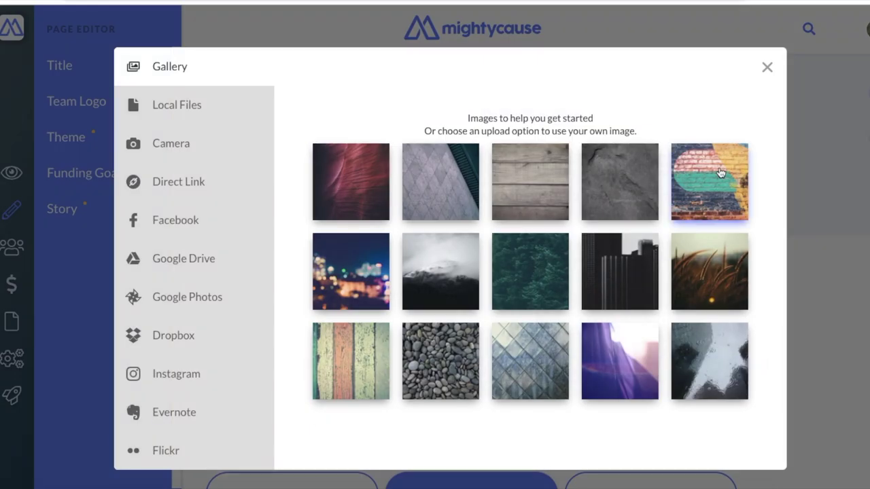
click(719, 170)
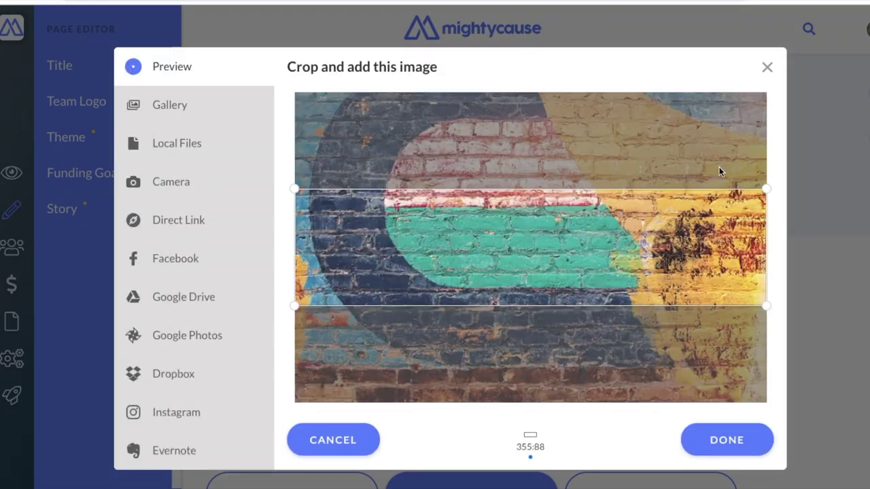
click(698, 445)
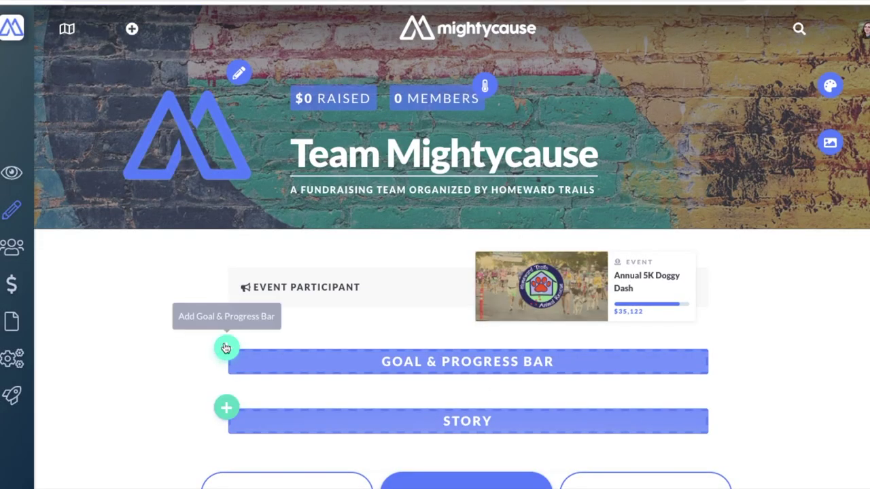
- Add a Goal & Progress Bar section with a $10,000 funding goal
click(226, 349)
click(656, 363)
key(BackSpace)
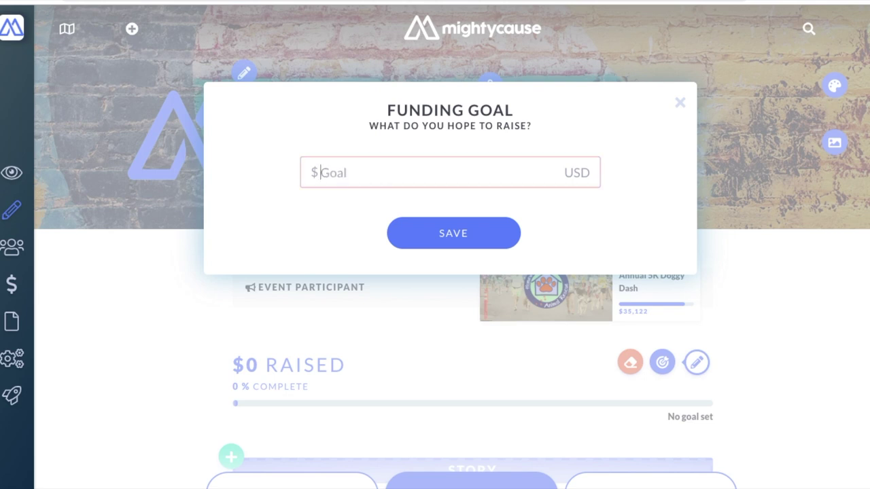
text(10,000)
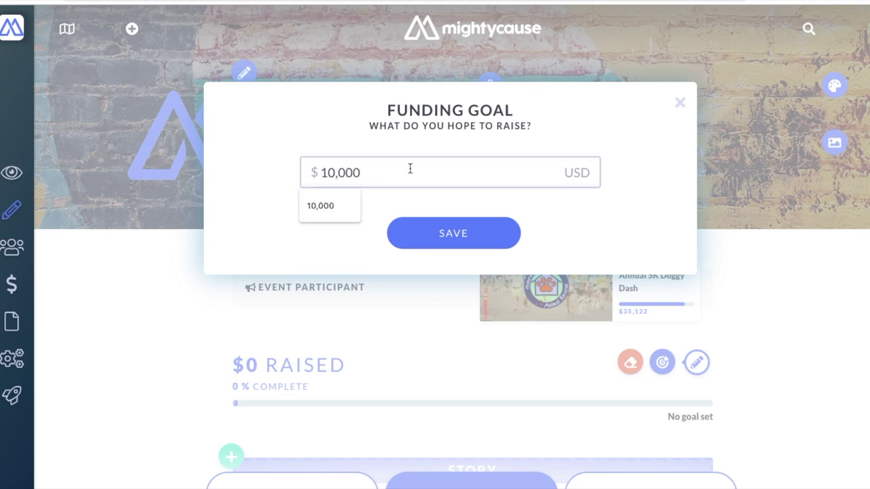
click(478, 235)
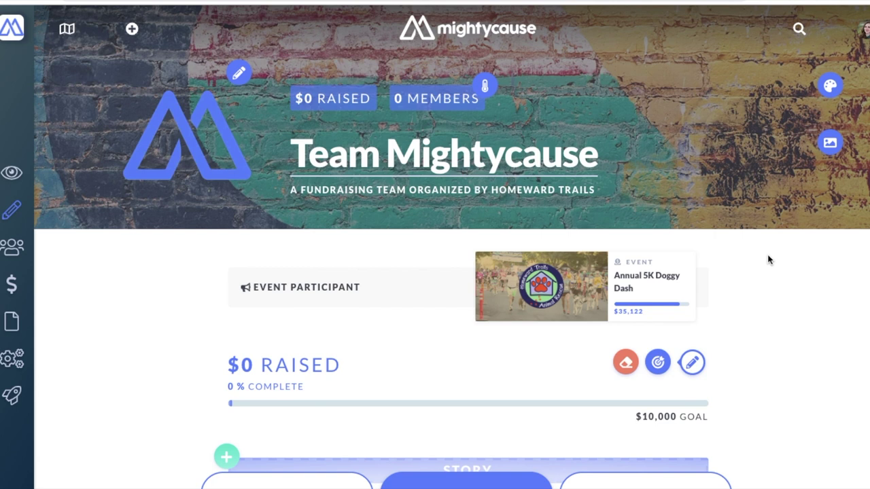
mouse_move(21, 174)
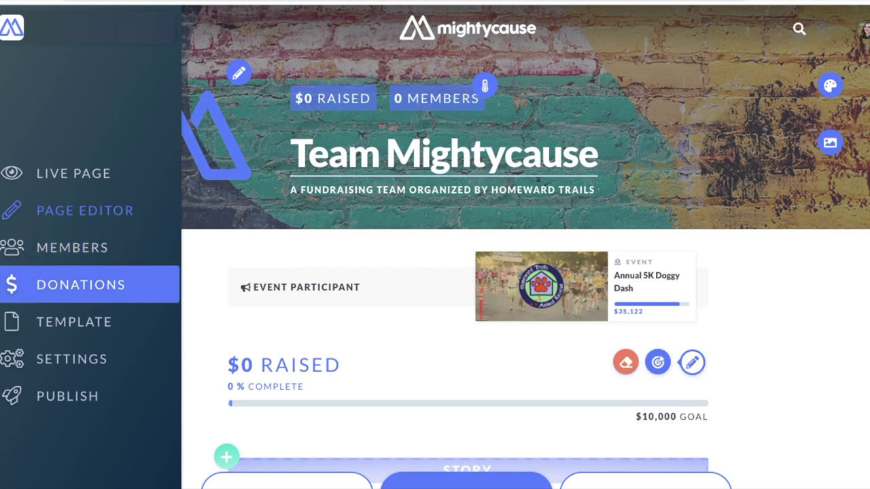
- Publish Team Mightycause, confirm taking it live, and open its live page
click(33, 404)
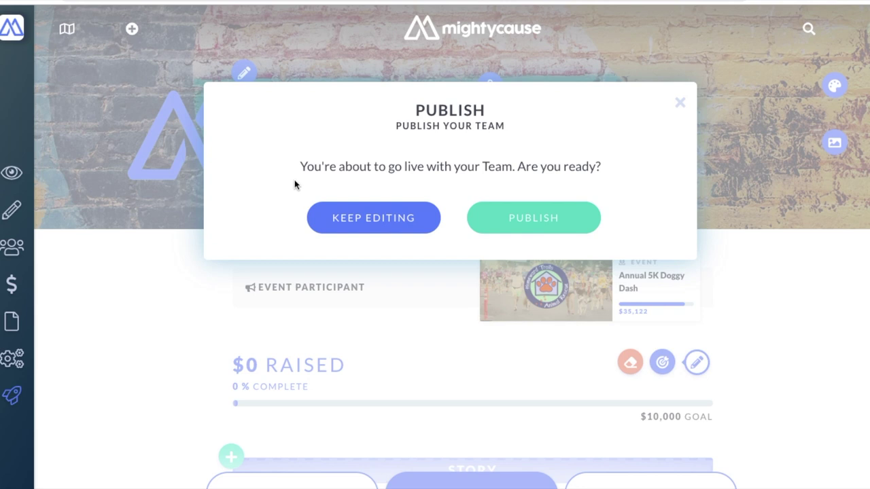
click(499, 224)
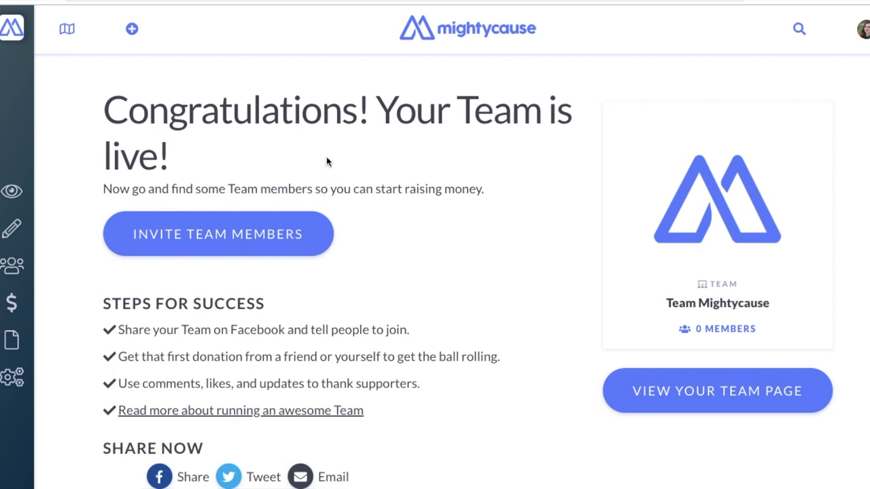
mouse_move(20, 192)
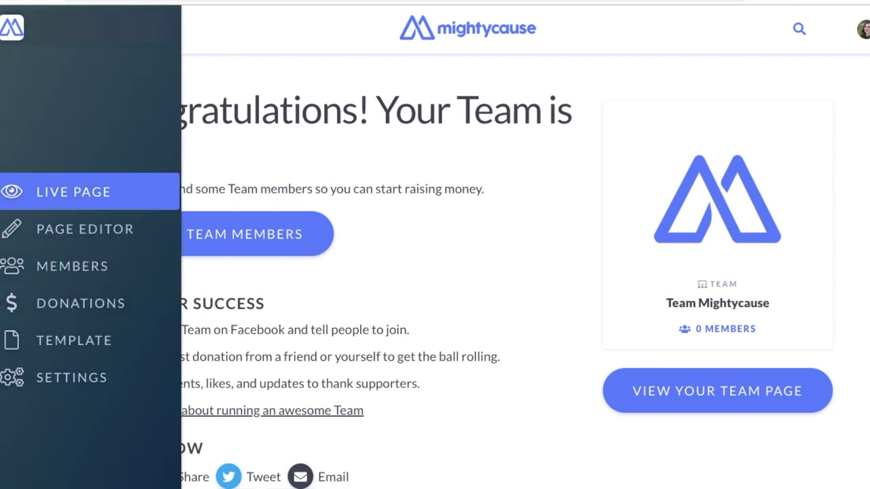
click(20, 191)
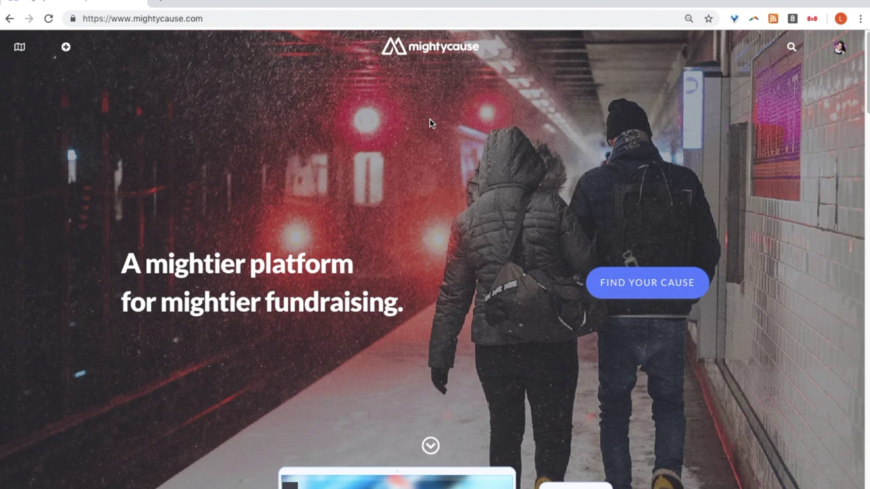
- Bring up the header's + menu for starting a new fundraiser
click(66, 46)
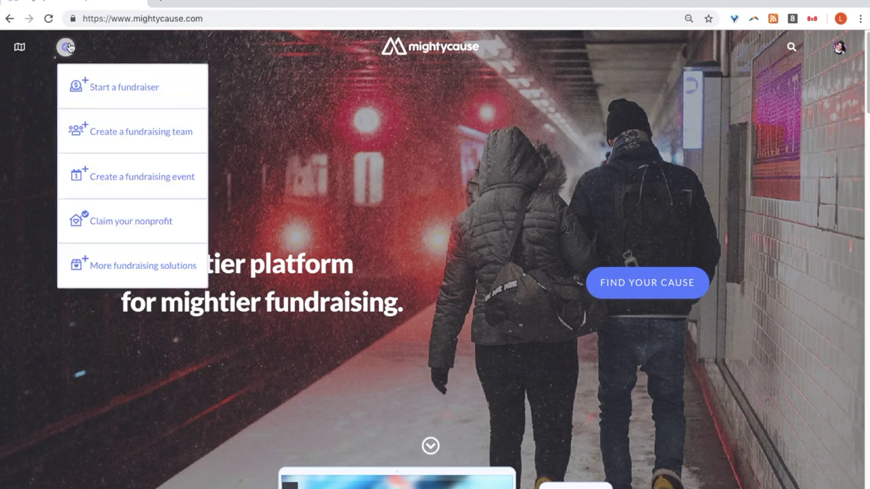
- Choose Create a fundraising team to show the team introduction dialog
click(66, 124)
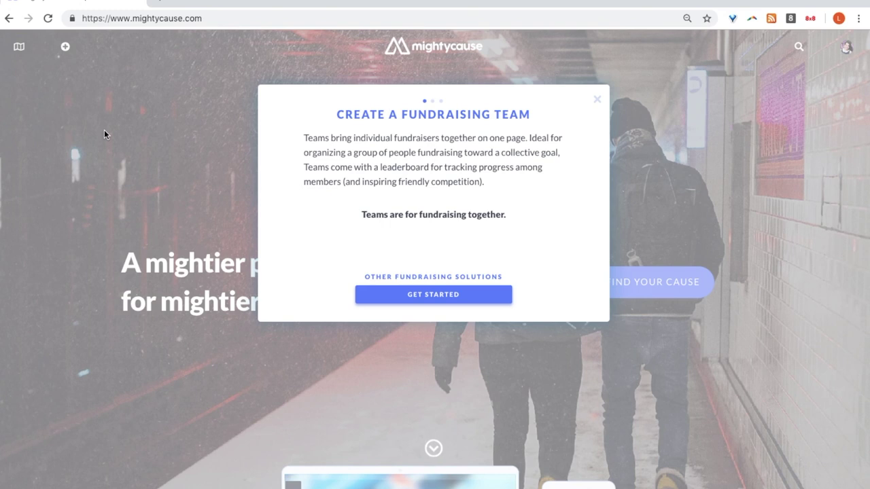
- Set Homeward Trails Animal Rescue Incorporated as the single beneficiary and launch Team Manager
click(397, 297)
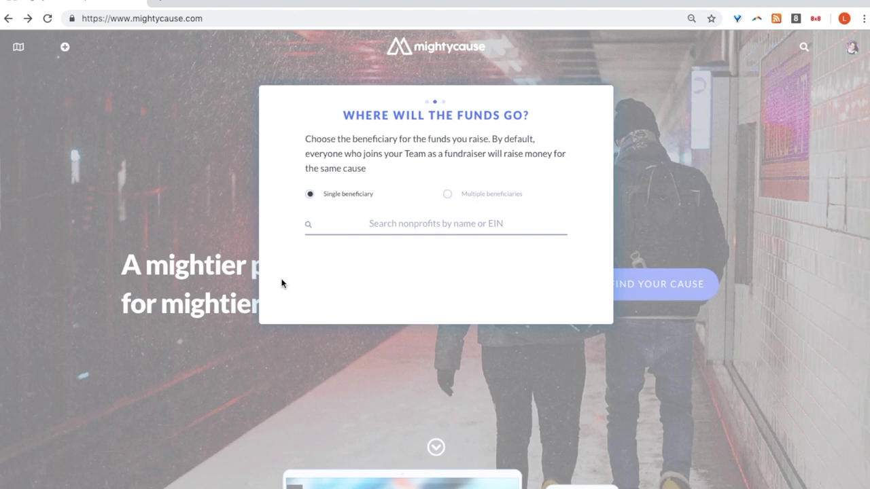
text(Homewa)
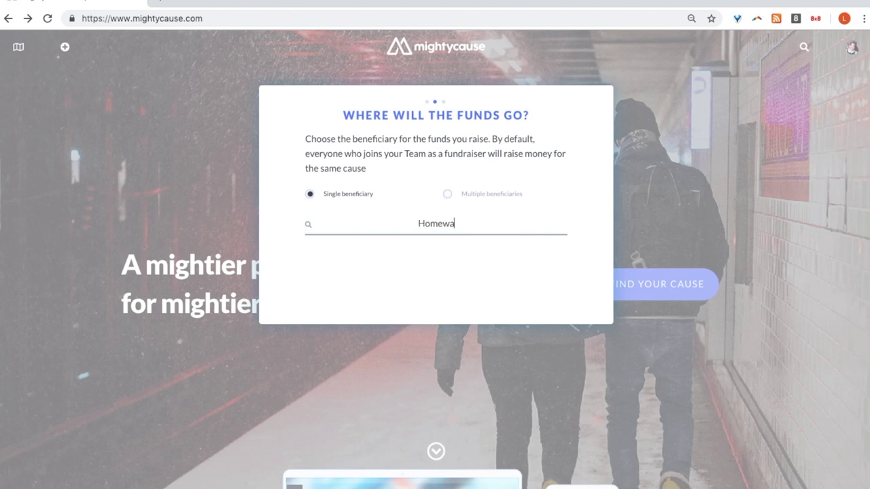
text(rd Trails)
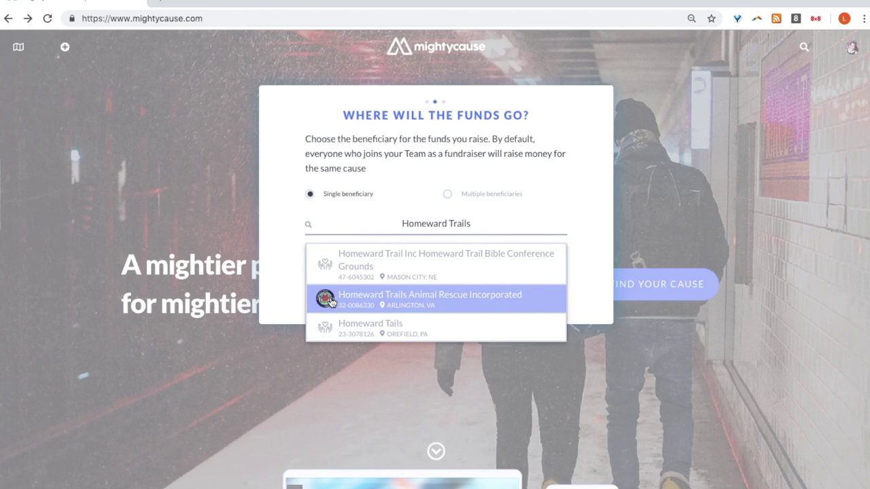
click(331, 301)
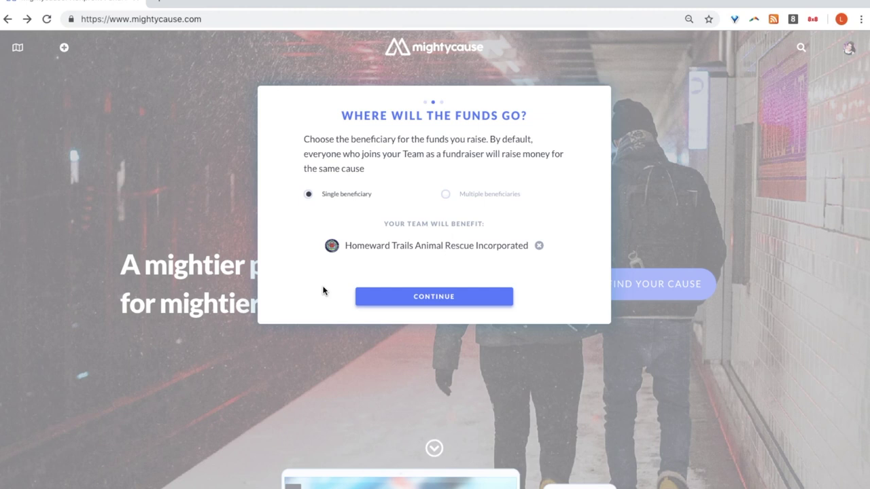
click(446, 195)
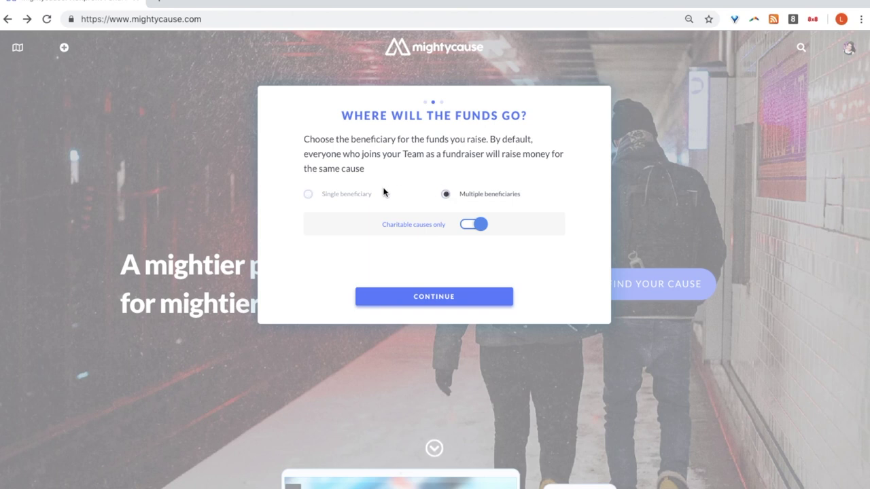
click(309, 197)
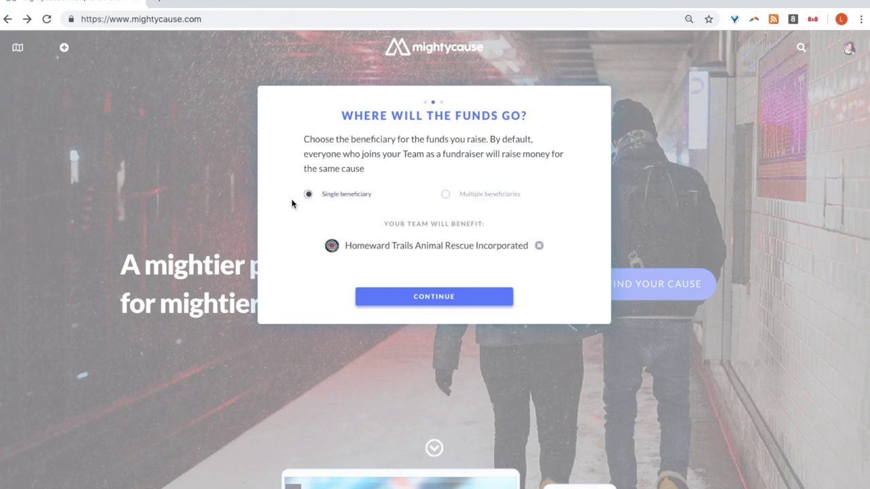
click(359, 298)
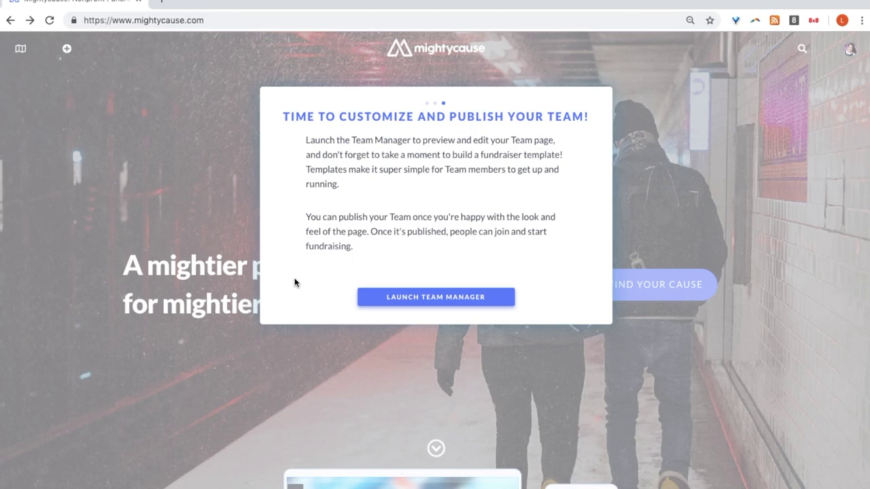
click(400, 298)
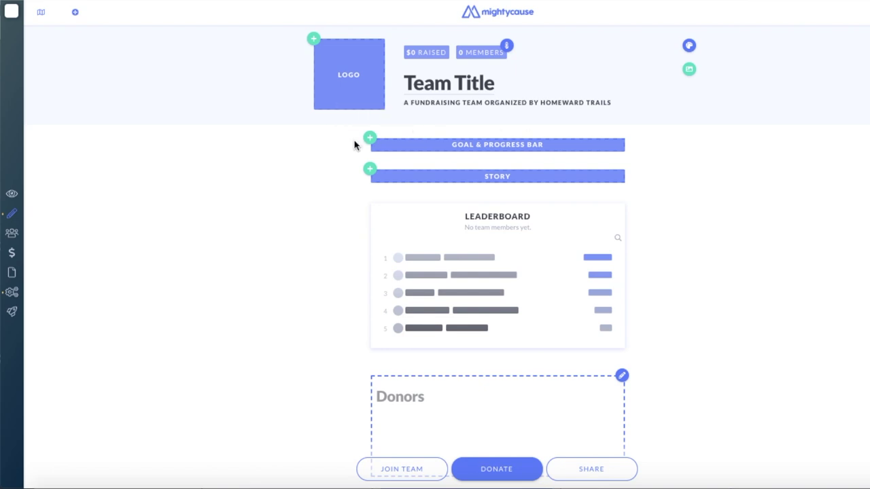
- Title the new team page 'Mightycause Holiday Drive' and begin uploading its logo
click(13, 212)
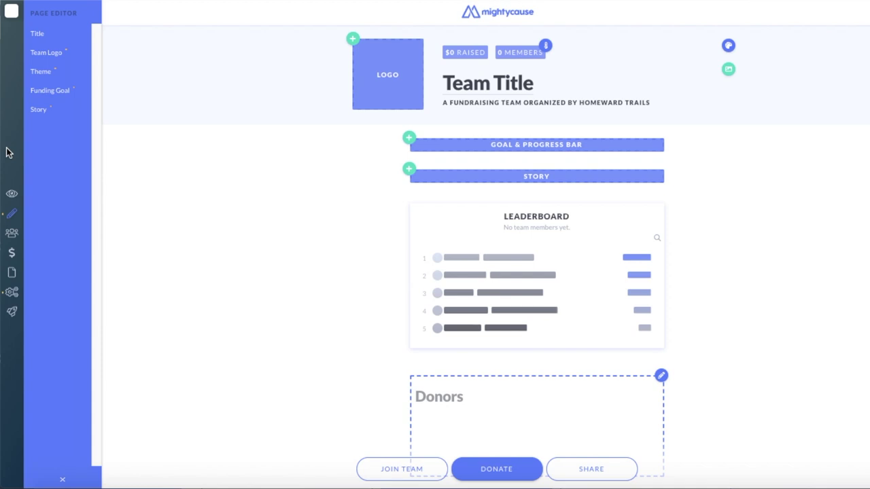
click(73, 37)
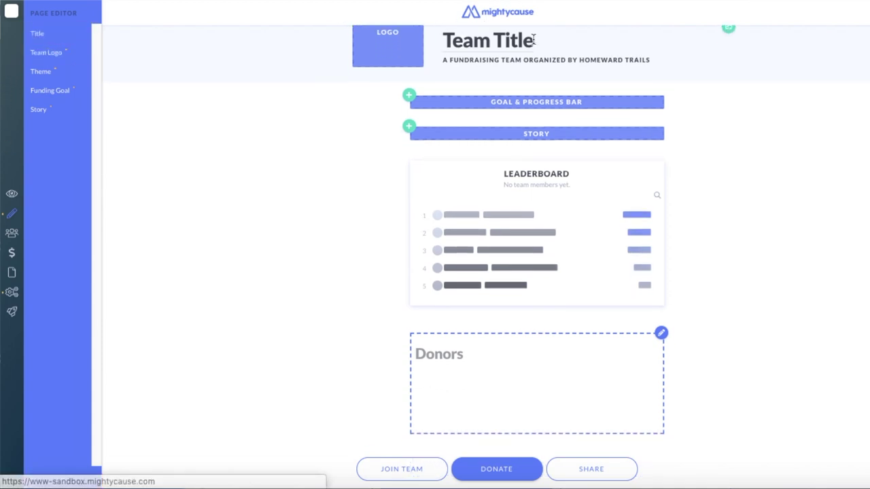
text(Mightycause Holid)
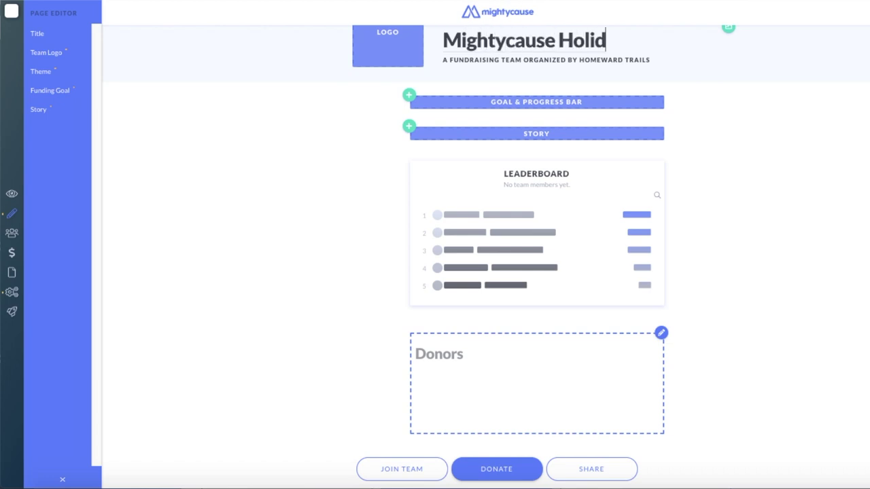
text(ay Drive)
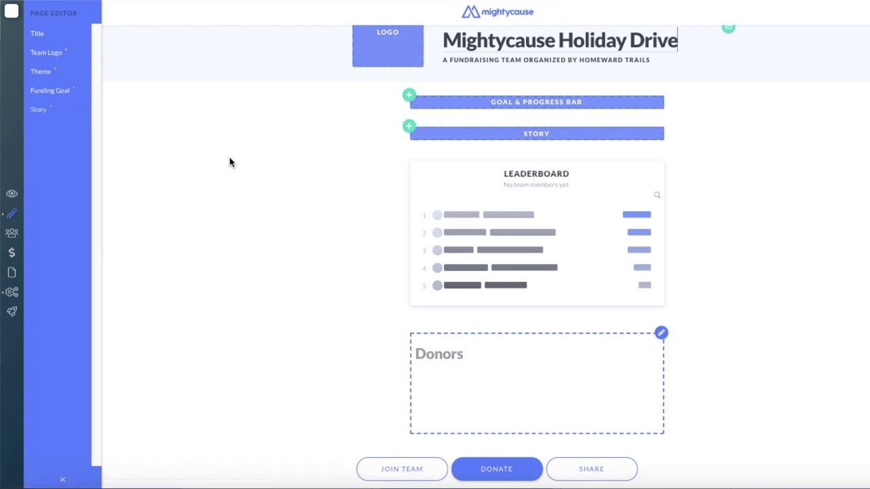
scroll(229, 161, up, 2)
click(353, 39)
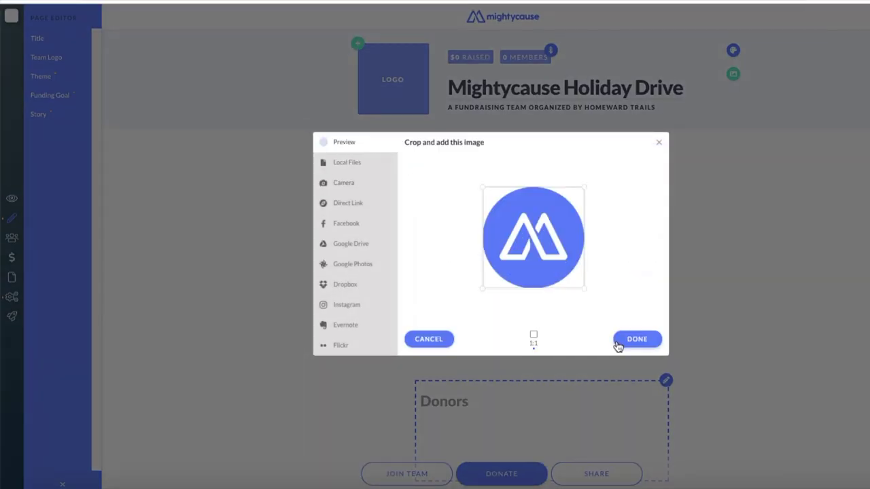
- Confirm the cropped M logo and set a holiday gifts image as the header banner
click(617, 345)
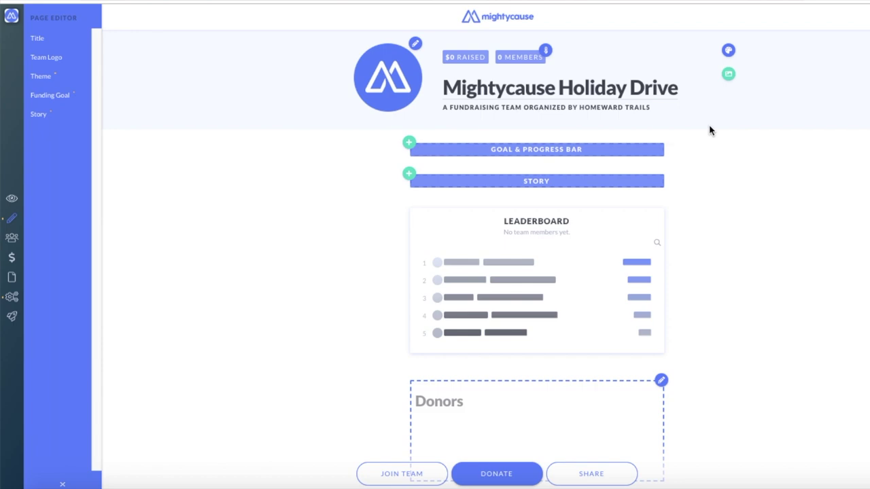
click(732, 75)
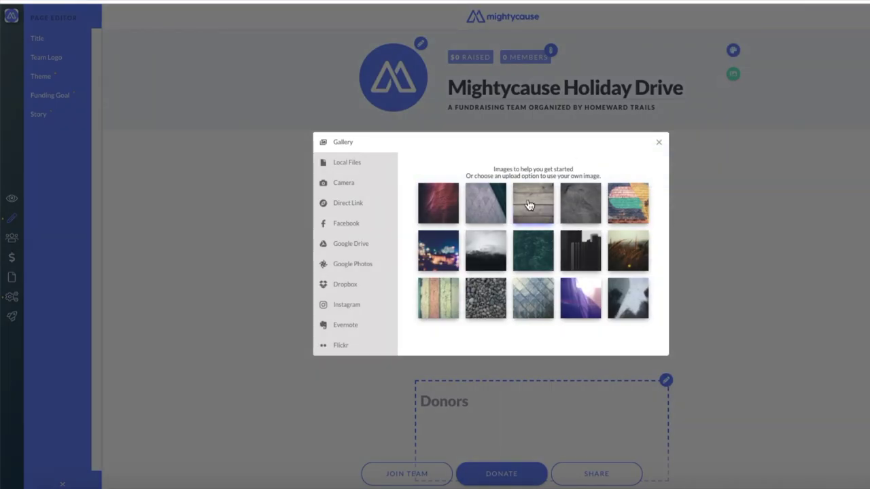
click(350, 163)
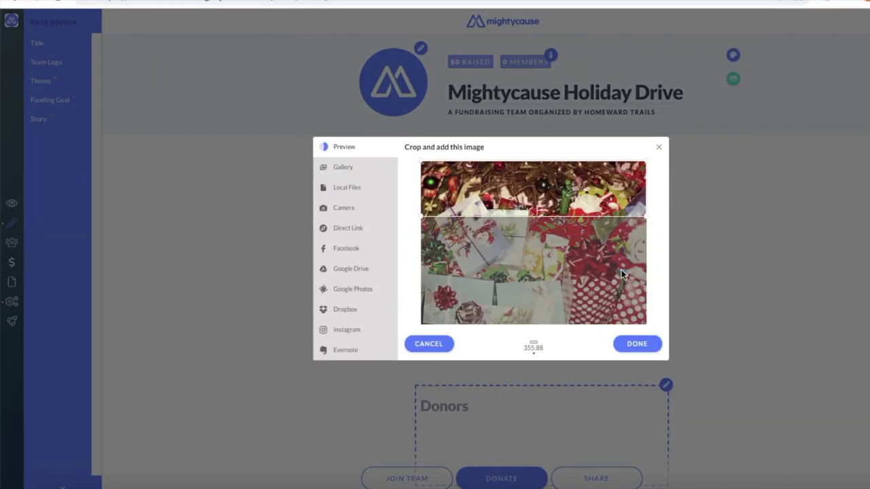
click(632, 341)
- Add a Goal & Progress Bar with a $5,000 funding goal, then start publishing
click(371, 148)
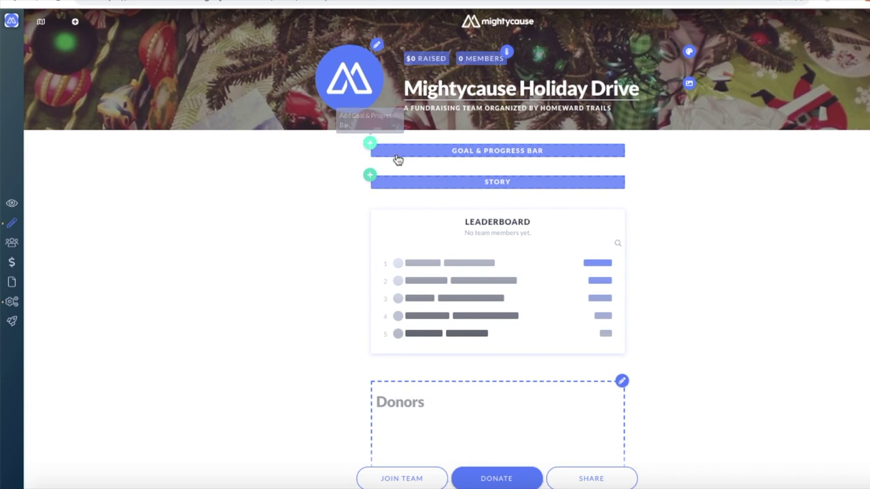
click(600, 144)
text(5000)
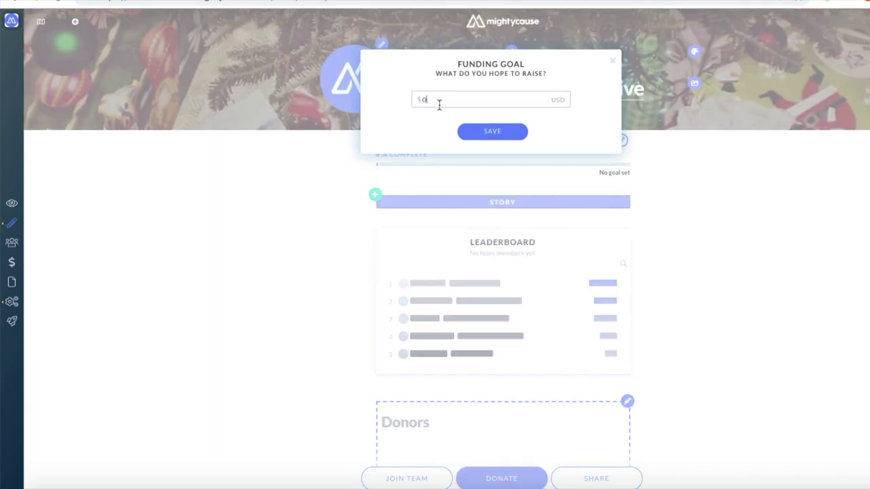
click(473, 135)
click(474, 133)
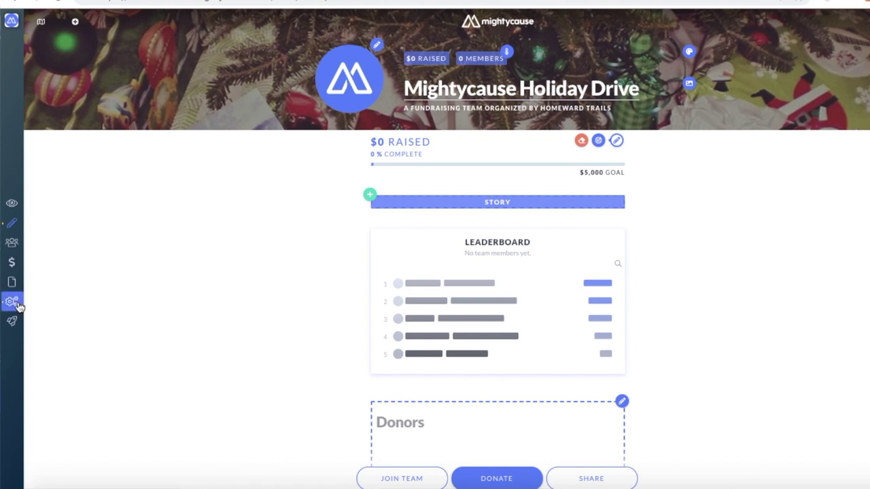
mouse_move(6, 323)
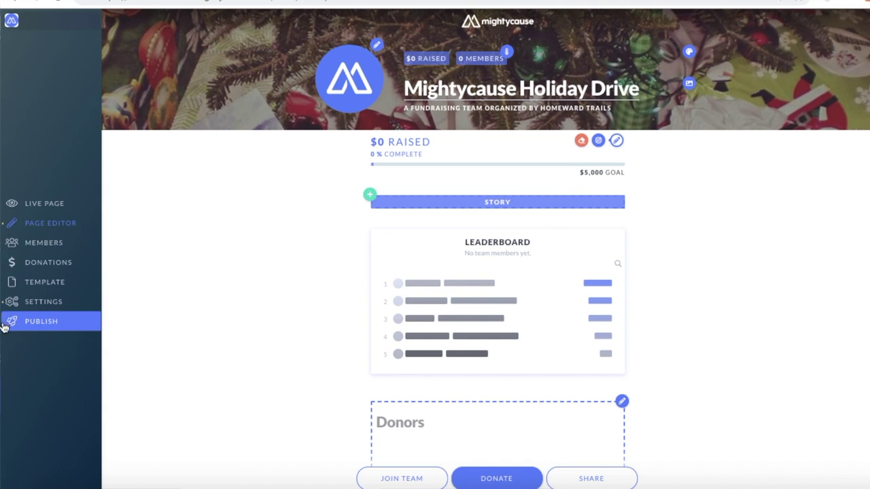
click(66, 320)
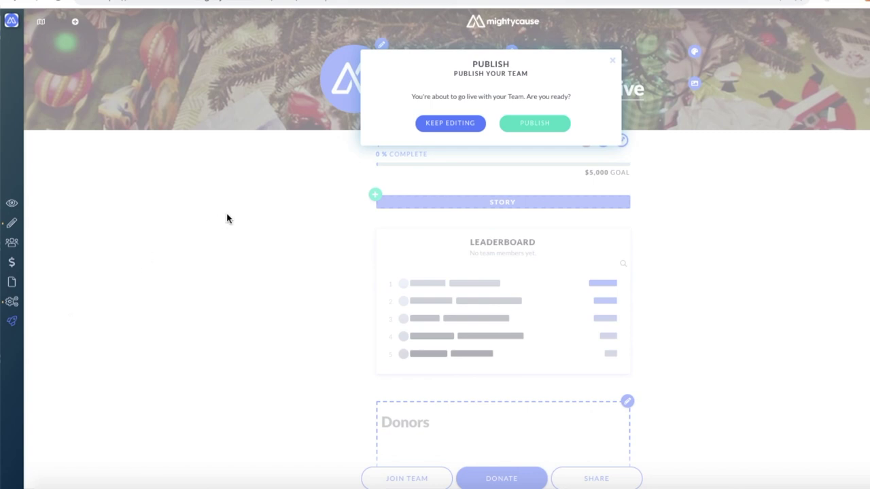
- Confirm publishing so the Mightycause Holiday Drive team page goes live
click(509, 125)
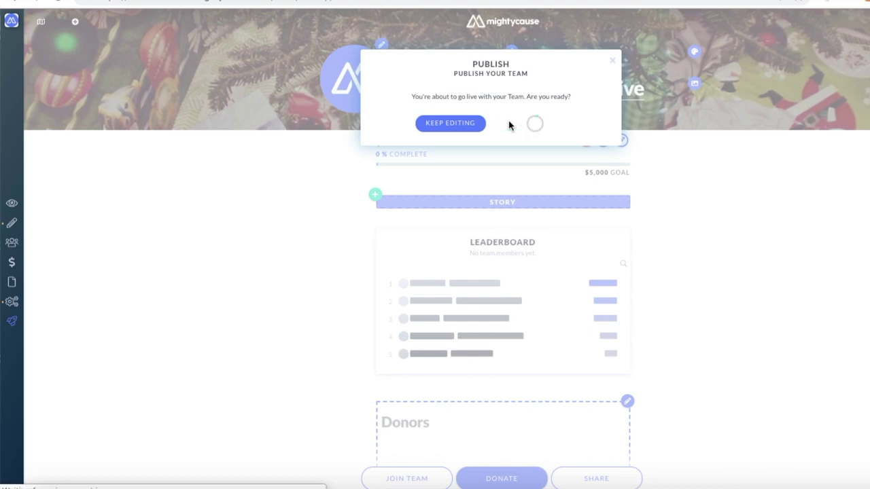